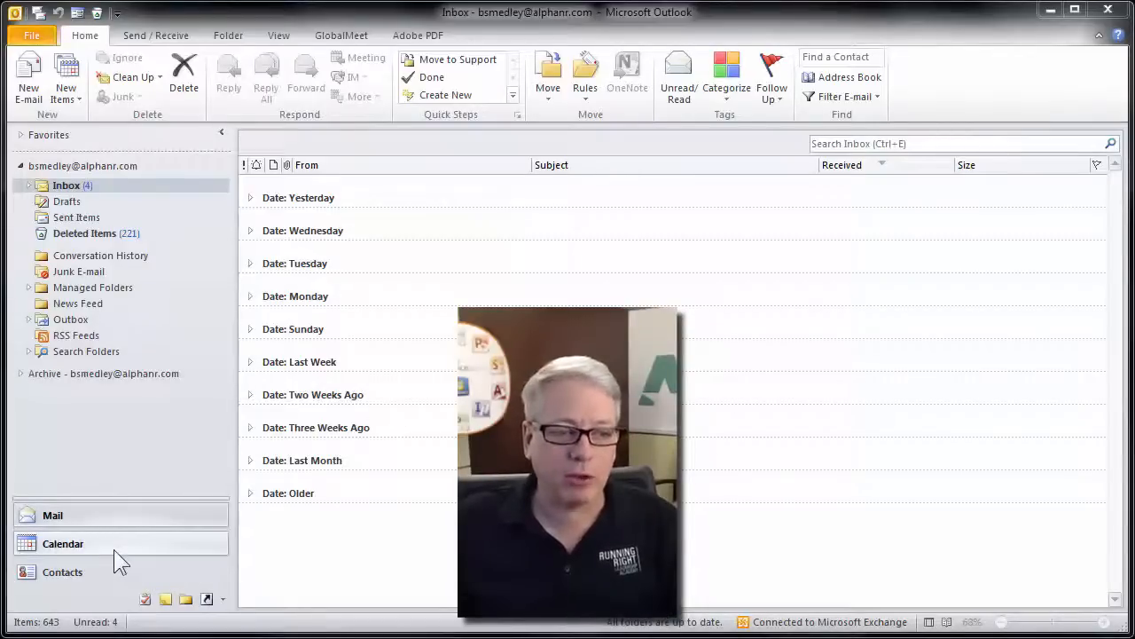
View the Contacts folder and return to the mail inbox
{"action": "left_click", "coordinate": [105, 577]}
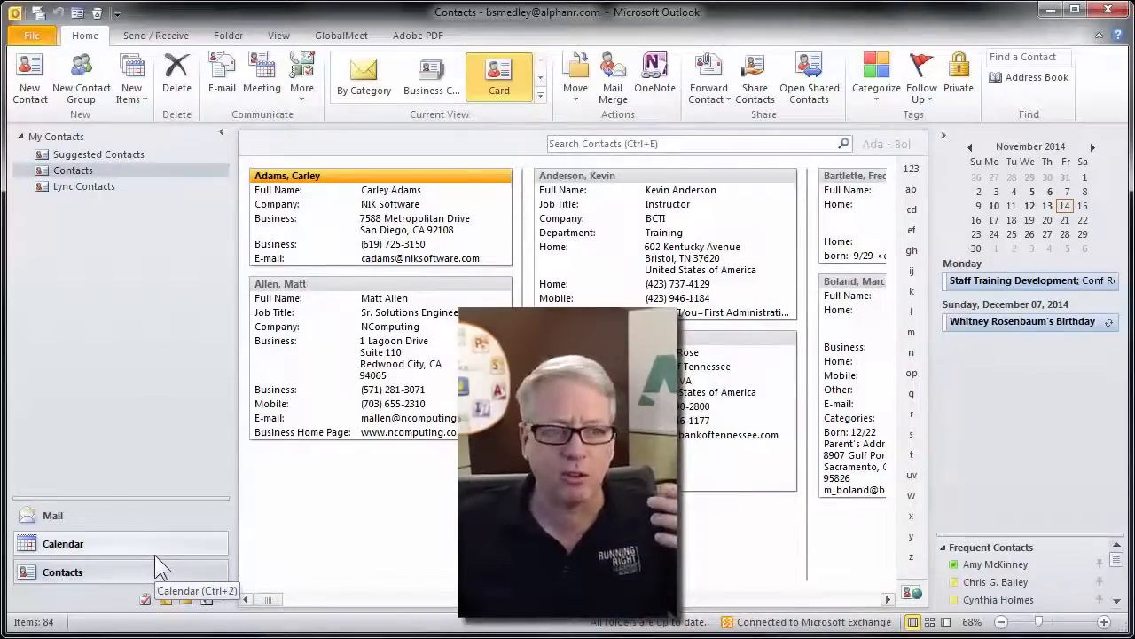
{"action": "left_click", "coordinate": [122, 520]}
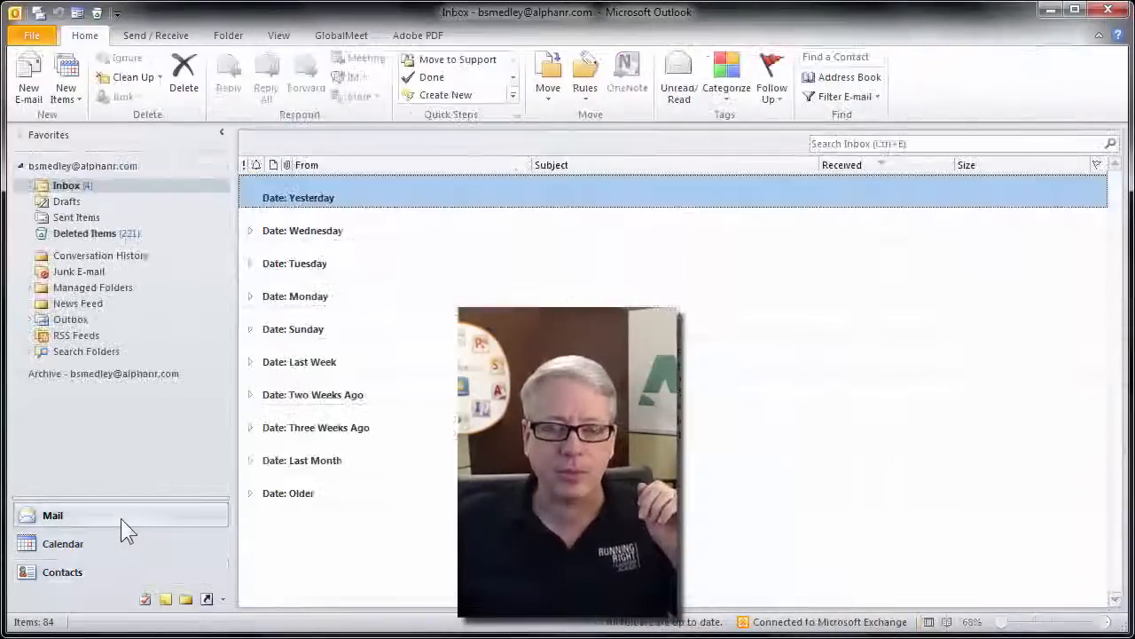
Start a new e-mail and add a recipient found by searching the Global Address List for the start of a surname
{"action": "left_click", "coordinate": [28, 92]}
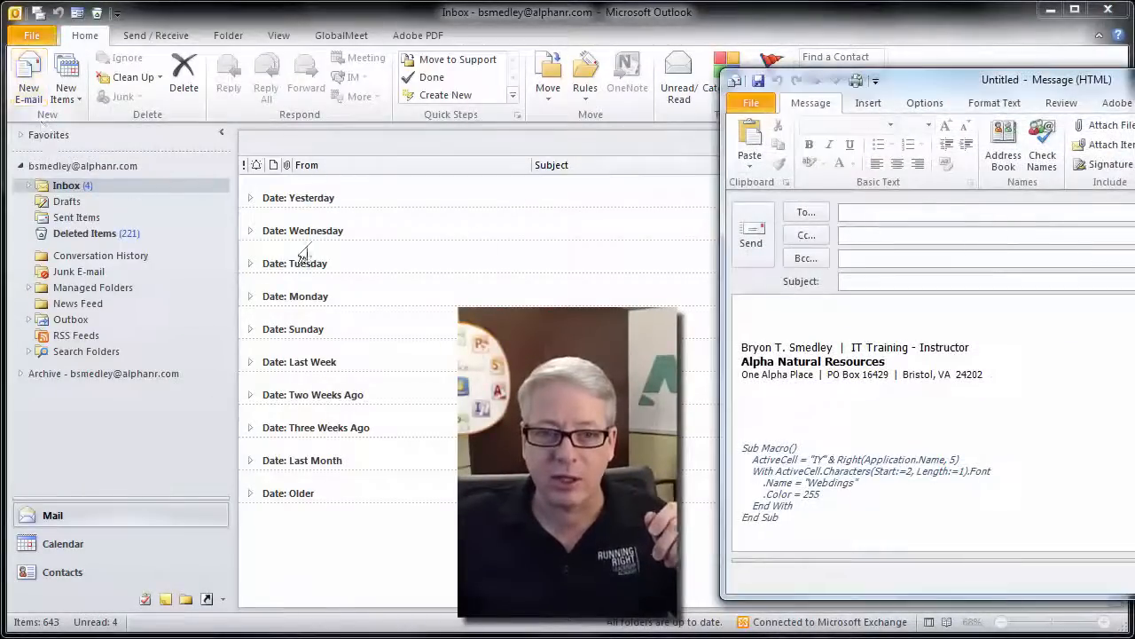
{"action": "left_click", "coordinate": [809, 212]}
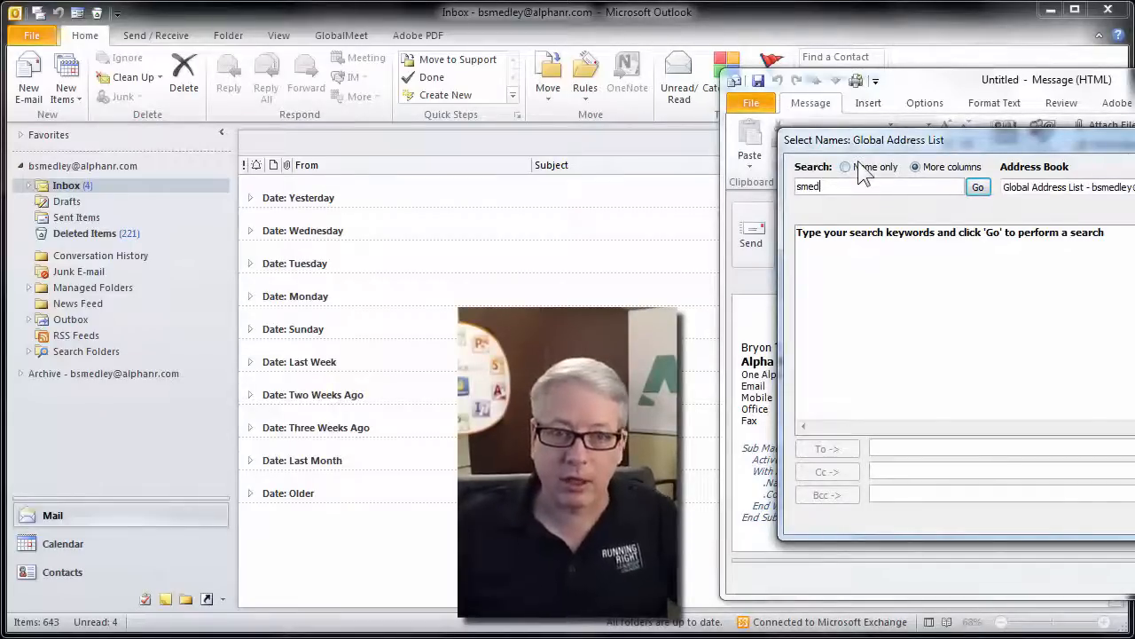
{"action": "left_click", "coordinate": [976, 189]}
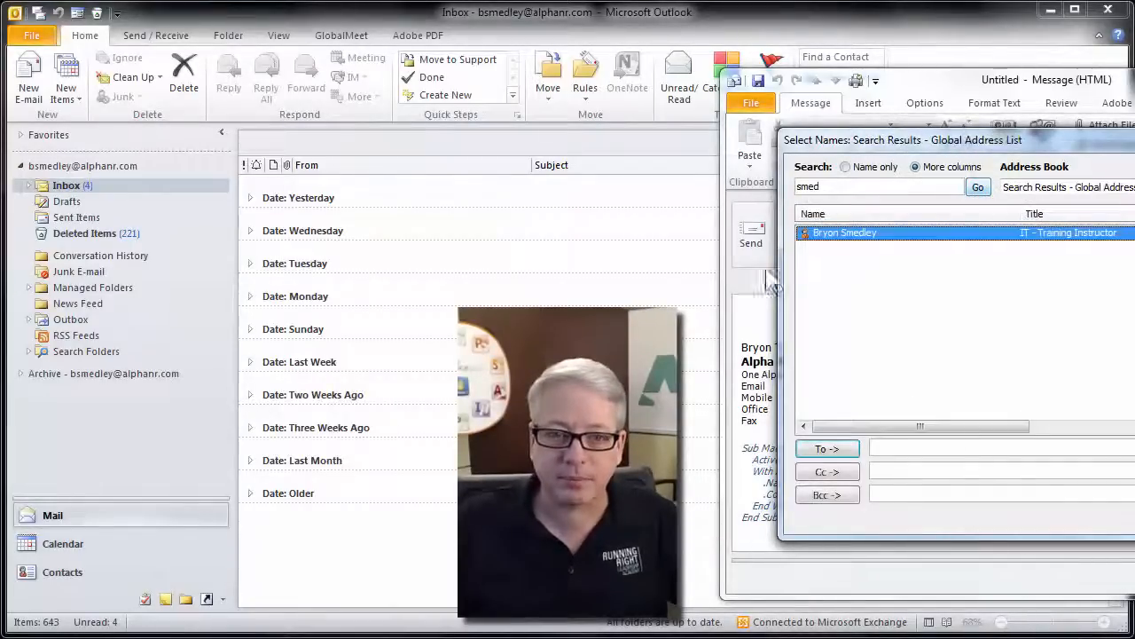
{"action": "left_click", "coordinate": [827, 448]}
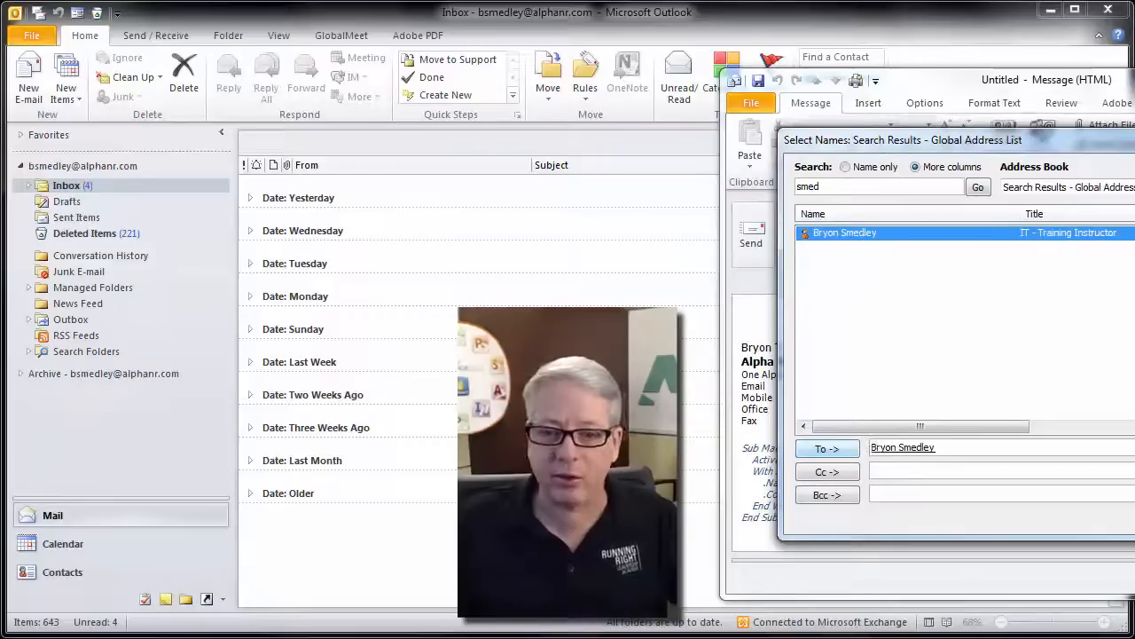
{"action": "key", "text": "Return"}
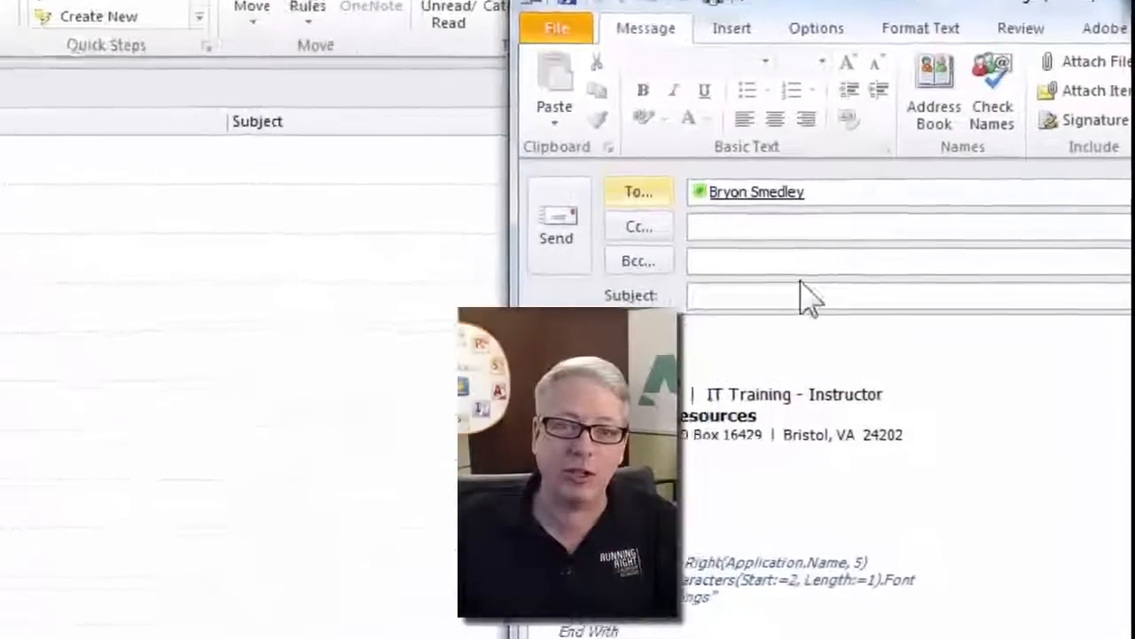
Examine the recipient's contact card and its calling options, and discard the message without saving
{"action": "mouse_move", "coordinate": [729, 186]}
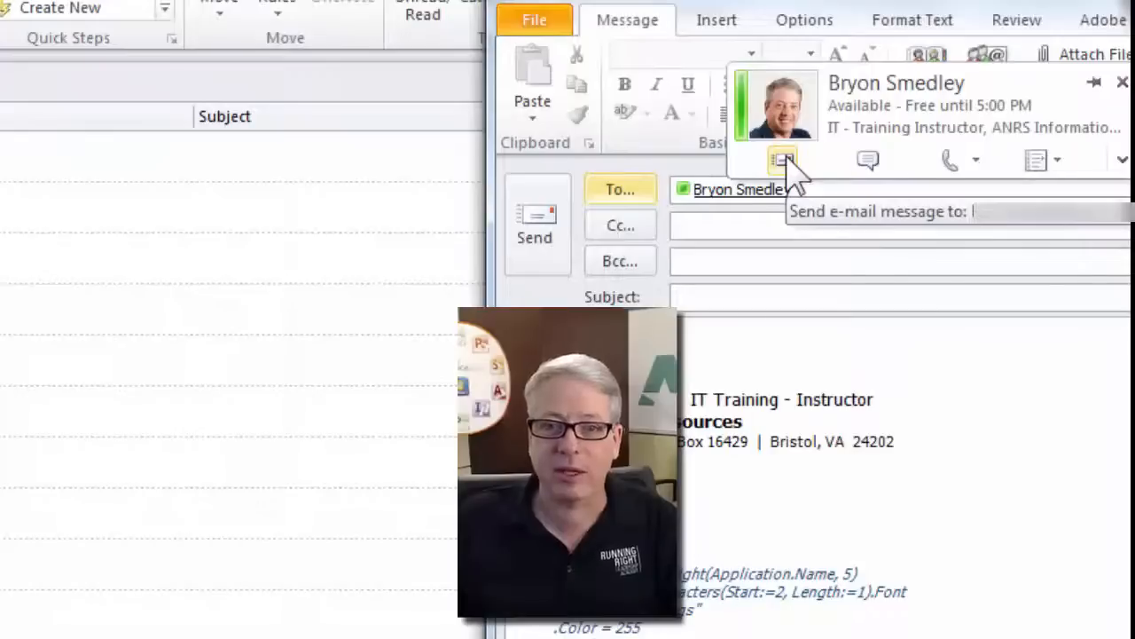
{"action": "left_click", "coordinate": [976, 161]}
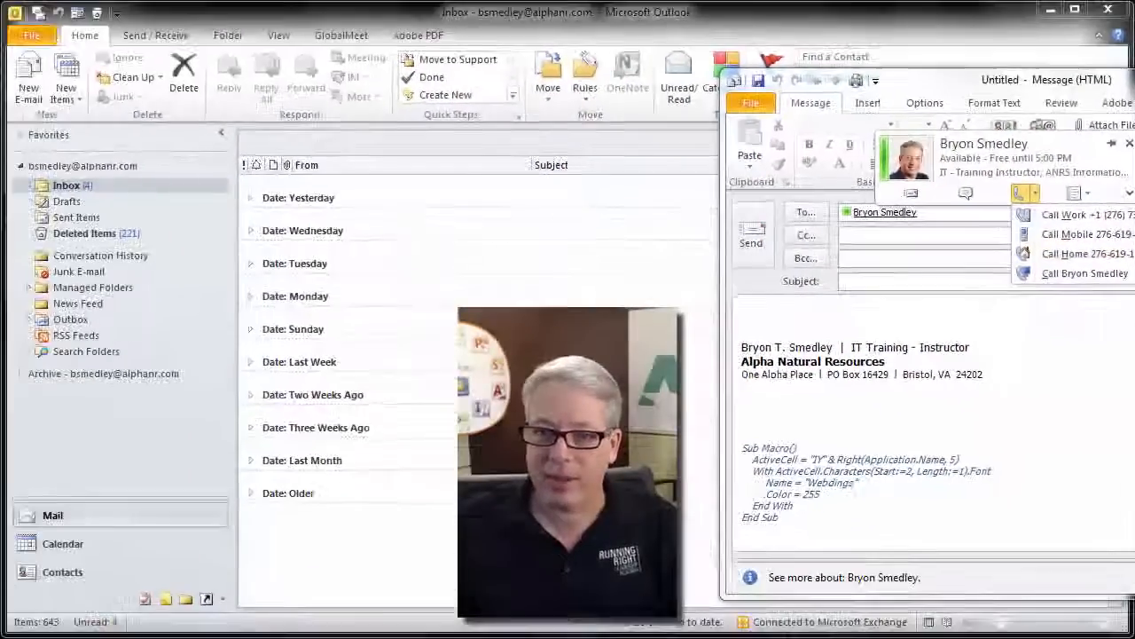
{"action": "key", "text": "Escape"}
{"action": "key", "text": "Escape"}
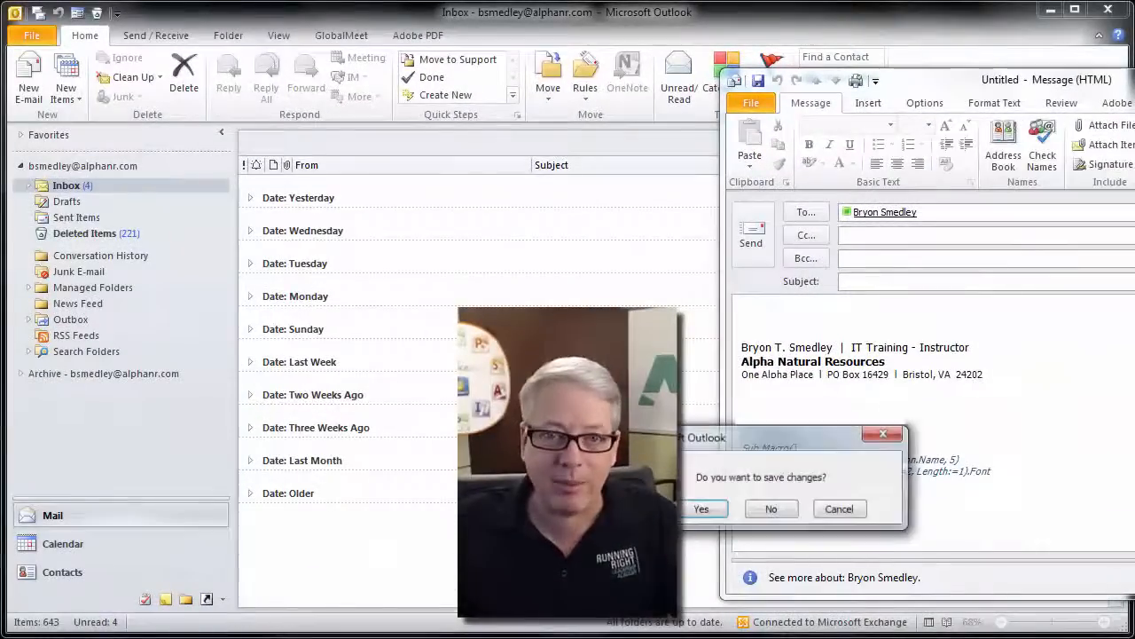
{"action": "left_click", "coordinate": [772, 509]}
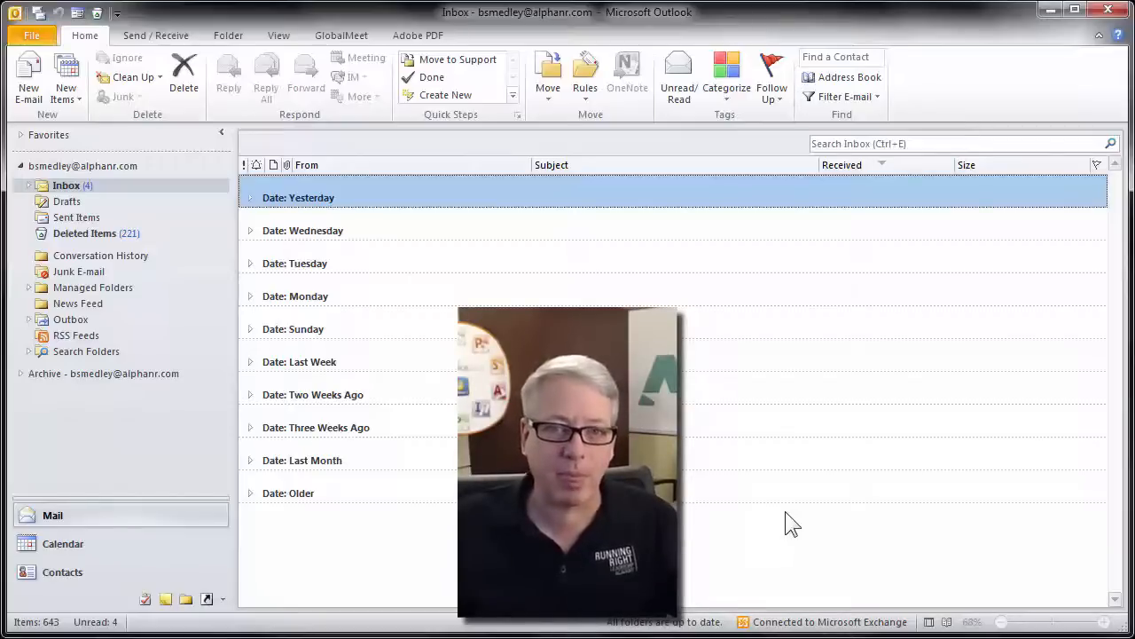
Visit the Calendar, Contacts and Tasks modules and return to the mail inbox
{"action": "left_click", "coordinate": [87, 544]}
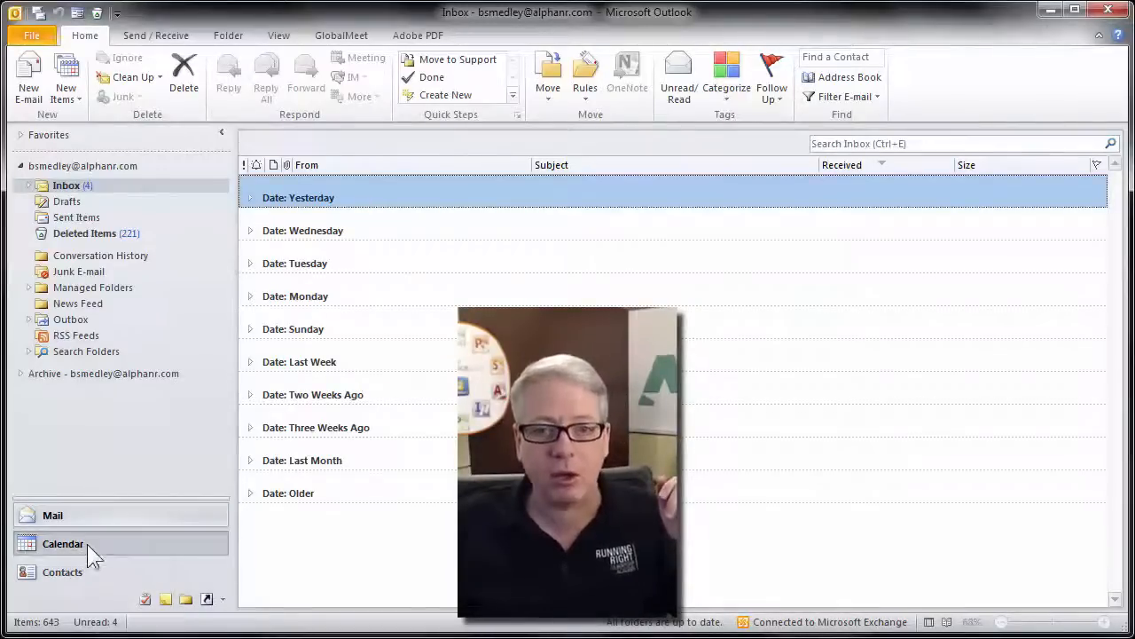
{"action": "left_click", "coordinate": [107, 572]}
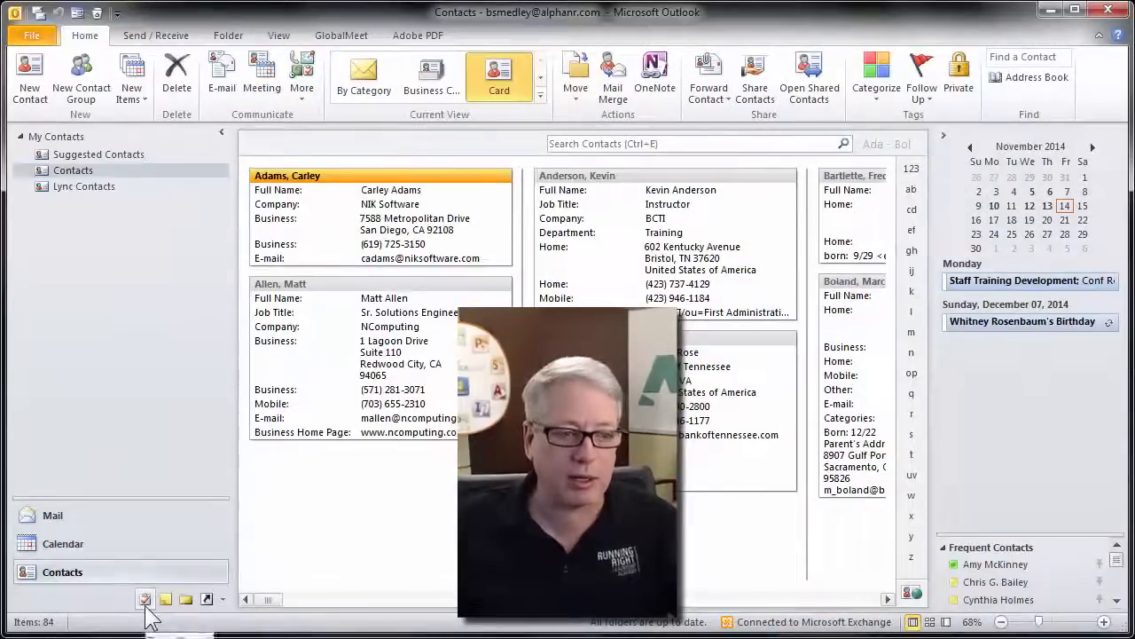
{"action": "left_click", "coordinate": [144, 599]}
{"action": "left_click", "coordinate": [87, 515]}
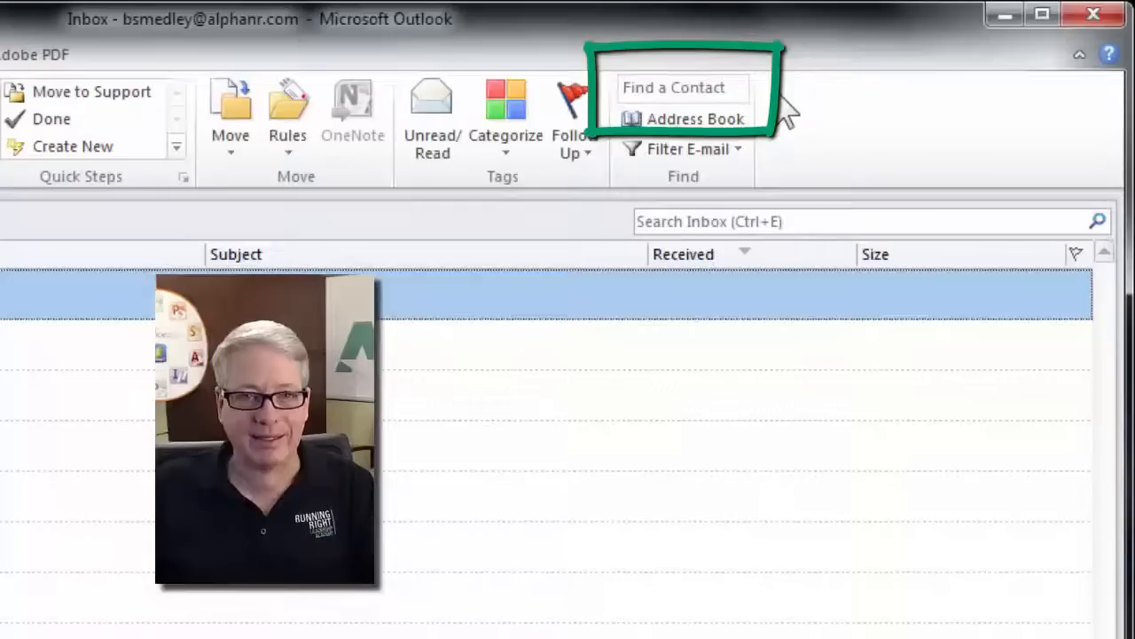
Find a contact by the start of the surname from the inbox, open the matching person's details and close them
{"action": "left_click", "coordinate": [690, 88]}
{"action": "type", "text": "smed"}
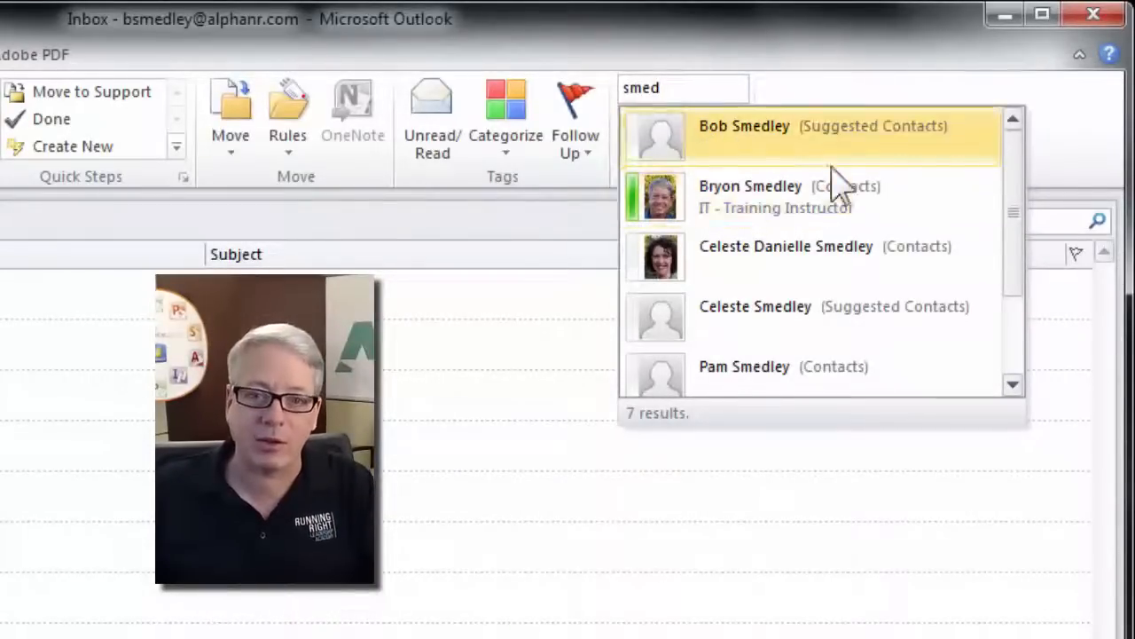
{"action": "left_click", "coordinate": [735, 222]}
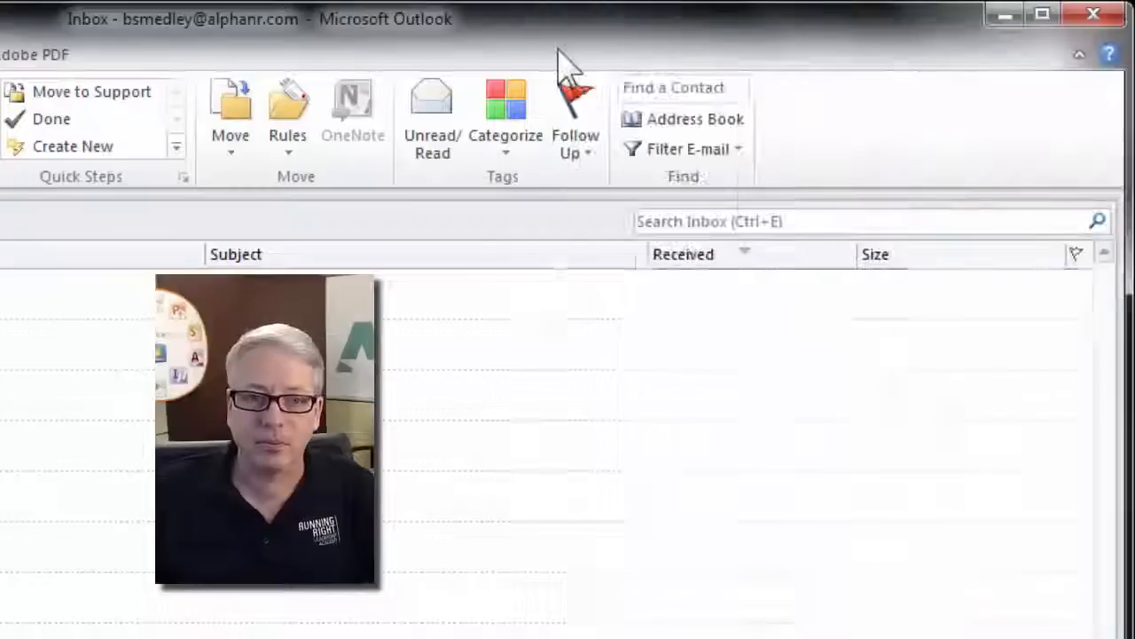
{"action": "left_click", "coordinate": [557, 49]}
Find contacts matching a full name that serves as first name or surname, browse the matches and clear the search
{"action": "left_click", "coordinate": [708, 87]}
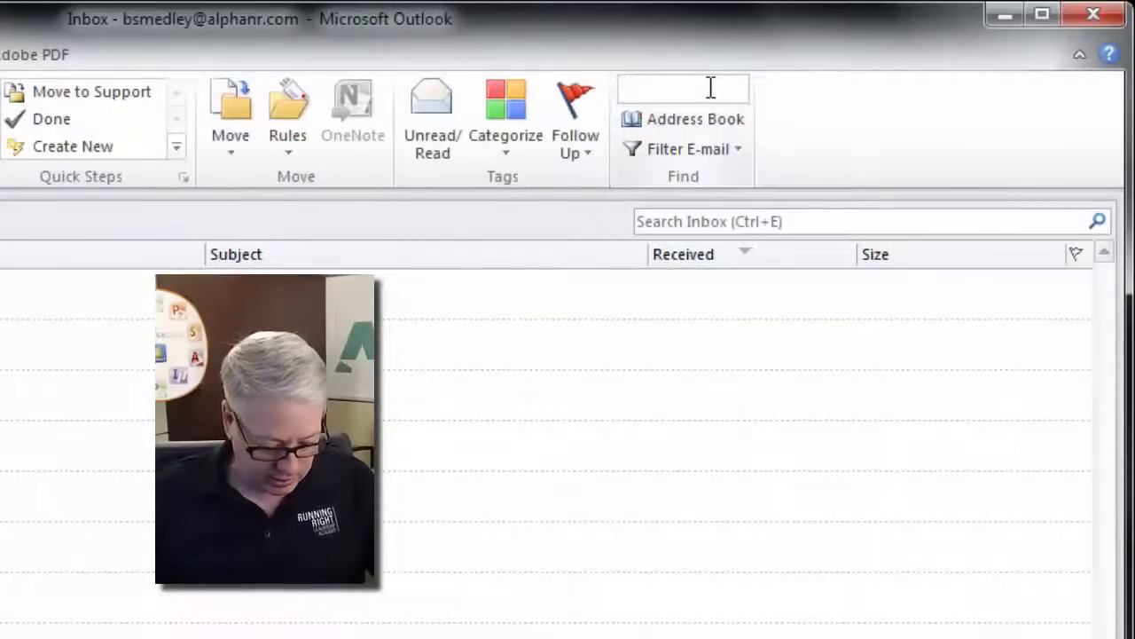
{"action": "type", "text": "henry"}
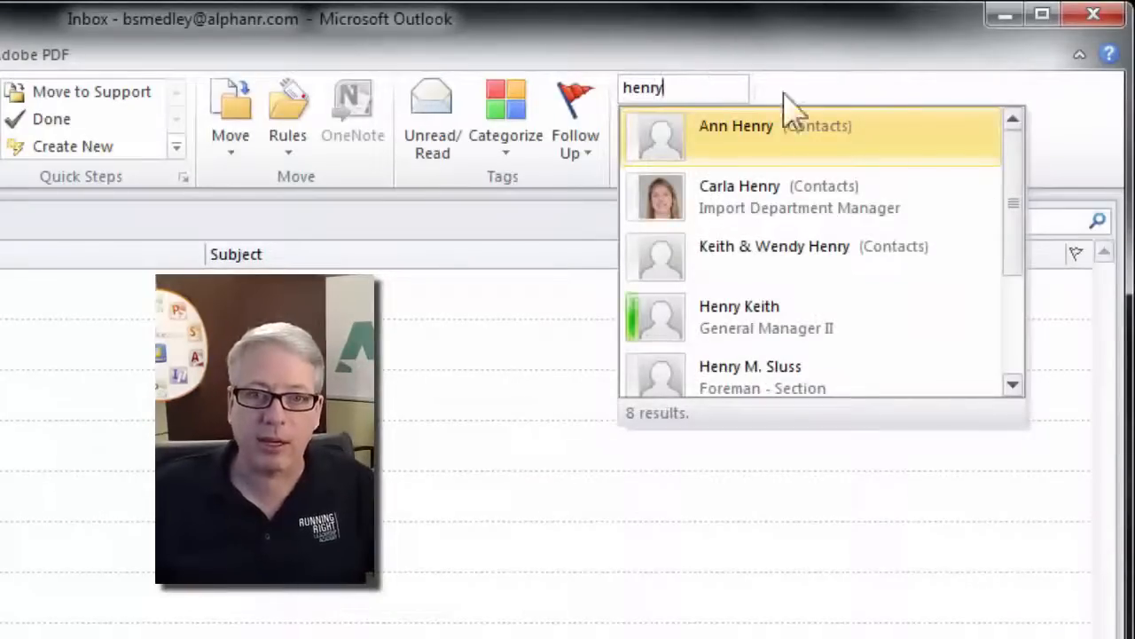
{"action": "mouse_move", "coordinate": [1020, 213]}
{"action": "left_mouse_down"}
{"action": "mouse_move", "coordinate": [1032, 258]}
{"action": "mouse_move", "coordinate": [1020, 316]}
{"action": "mouse_move", "coordinate": [1015, 204]}
{"action": "left_mouse_up"}
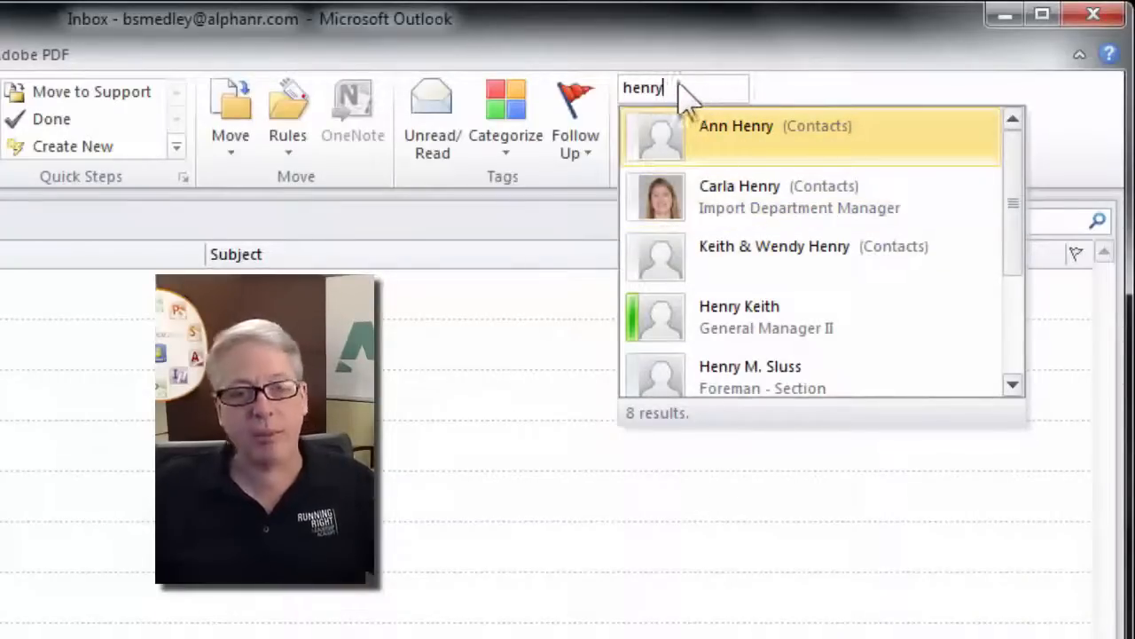
{"action": "left_click_drag", "start_coordinate": [679, 89], "coordinate": [541, 120]}
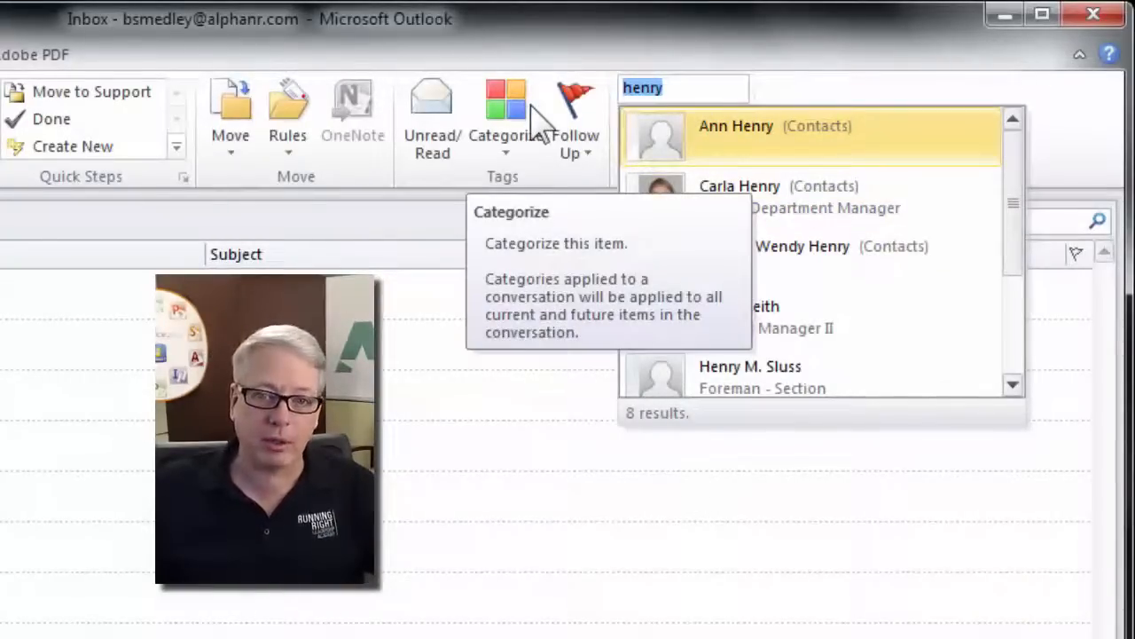
{"action": "key", "text": "BackSpace"}
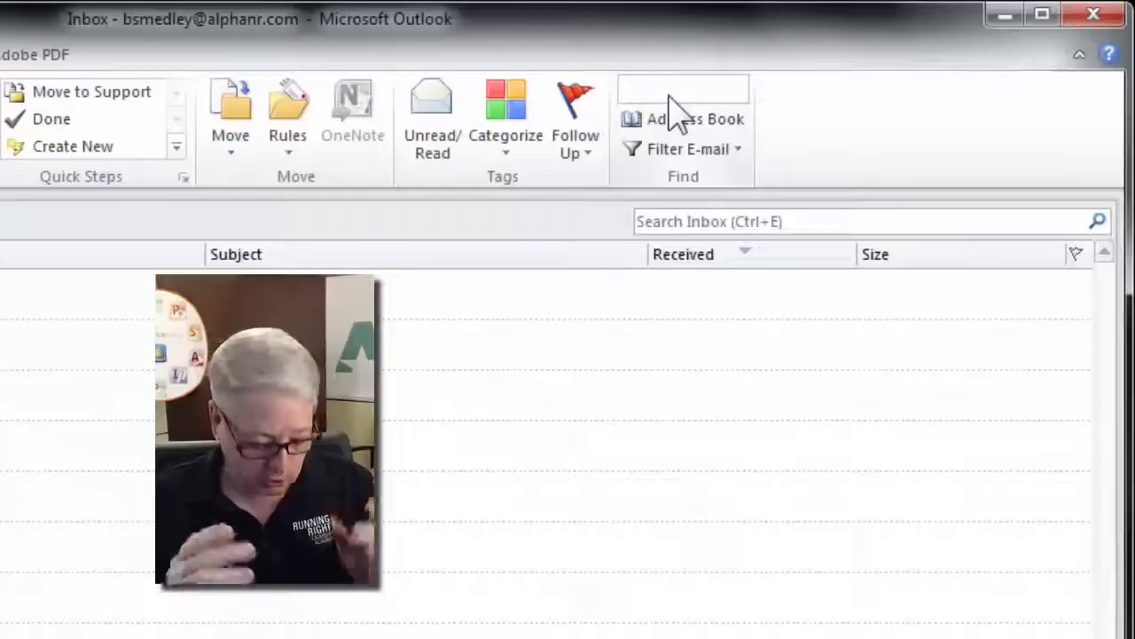
Find contacts by a common first name, and search again by a surname plus first initial
{"action": "type", "text": "john"}
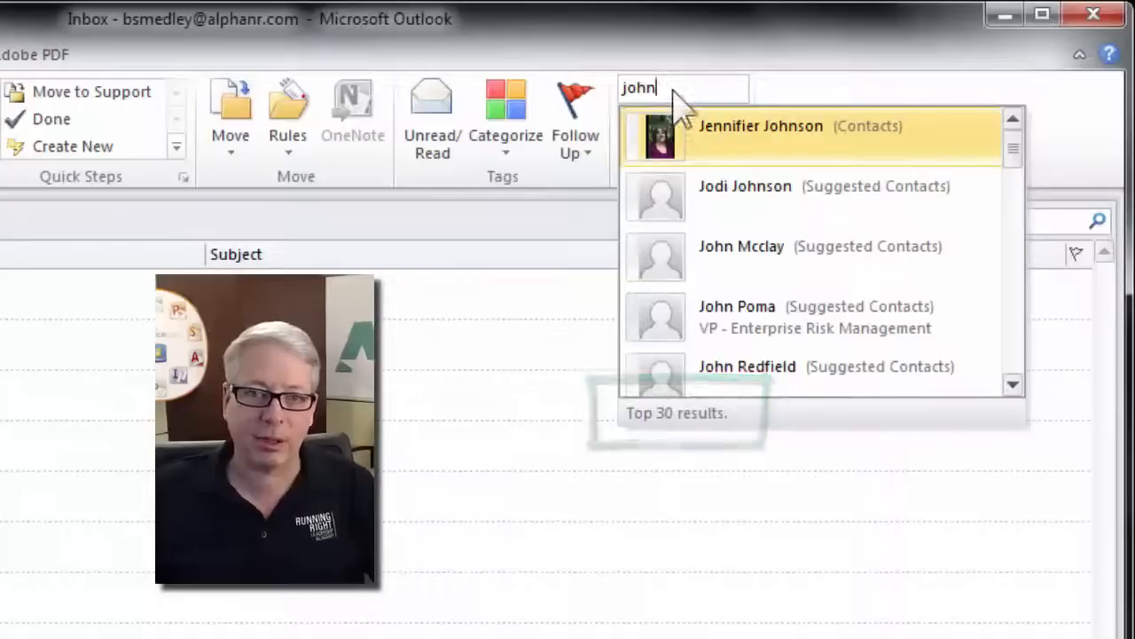
{"action": "key", "text": "Escape"}
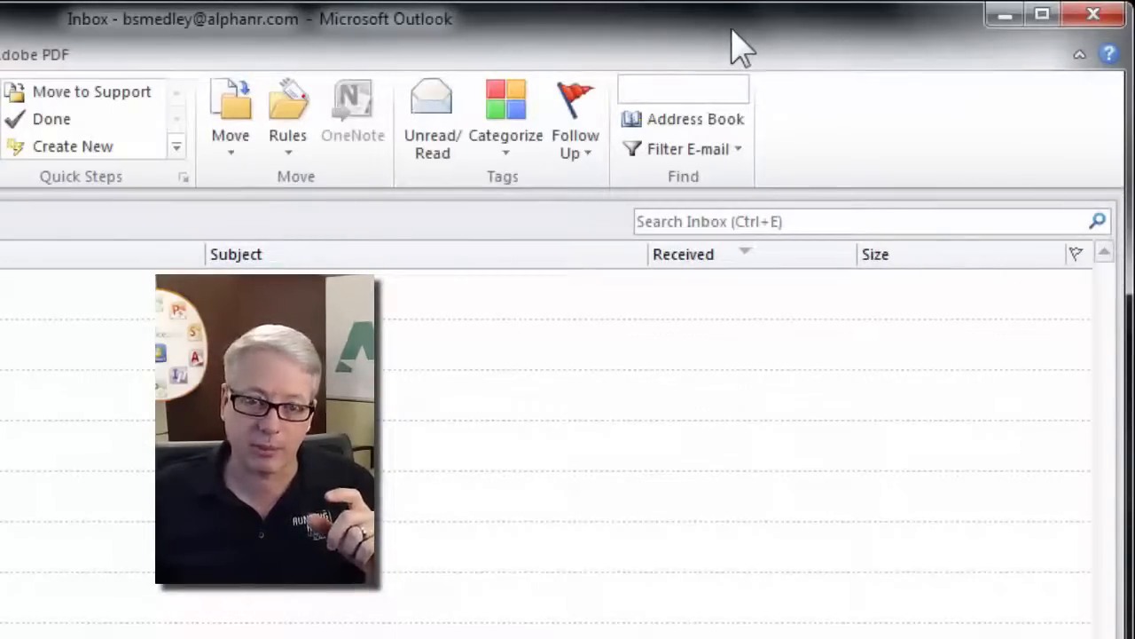
{"action": "type", "text": "smith k"}
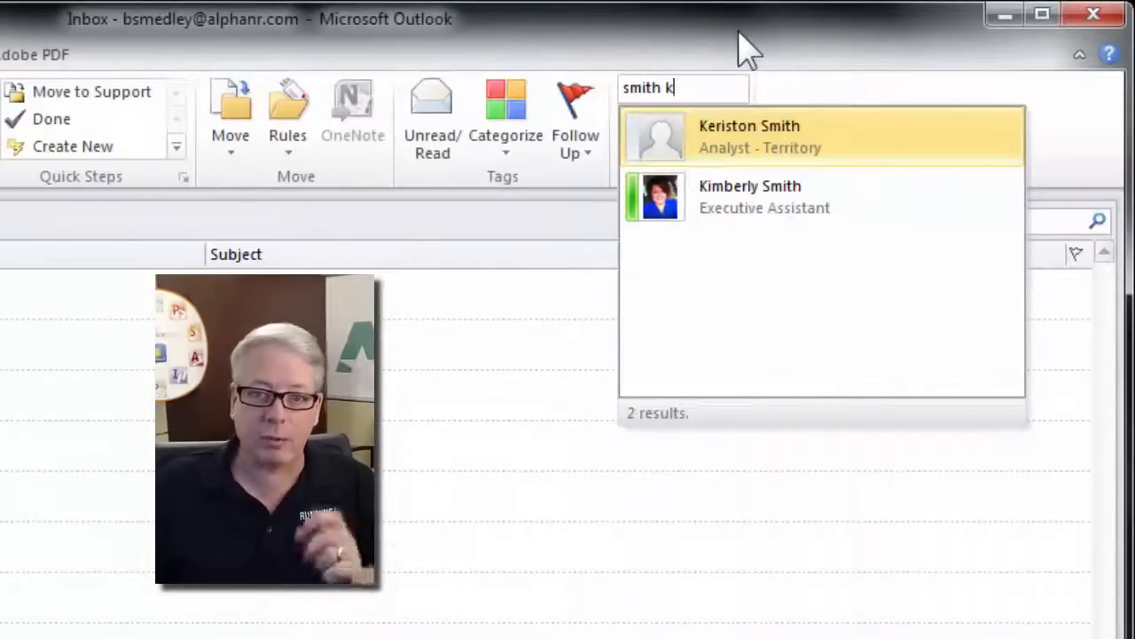
{"action": "key", "text": "Escape"}
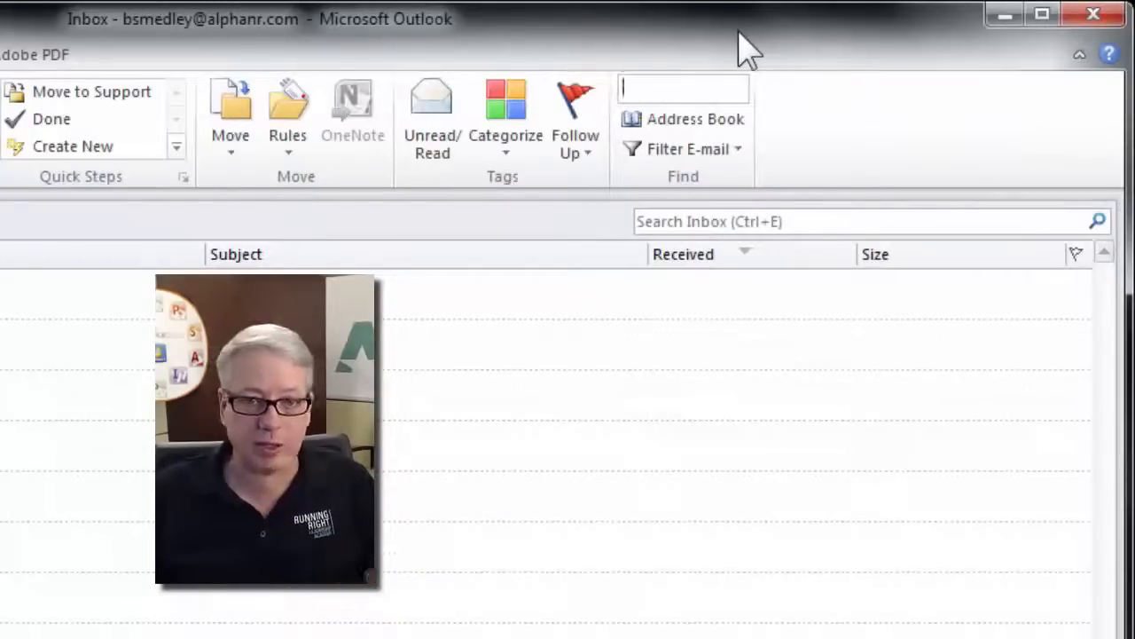
Repeat the quick contact search with the common first name and clear the search text
{"action": "type", "text": "john"}
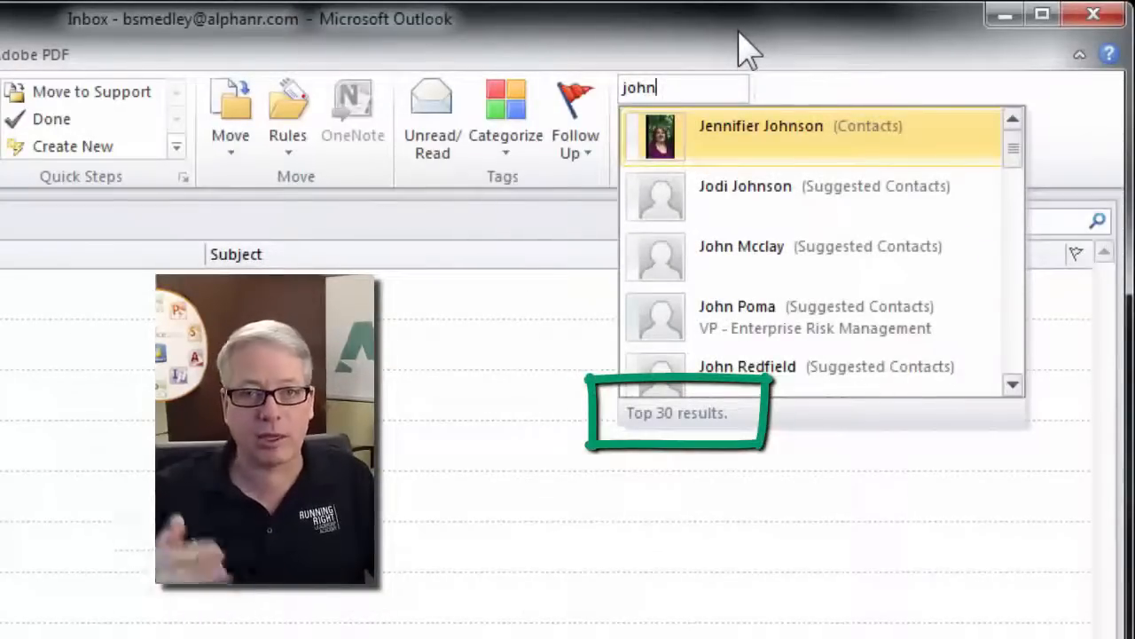
{"action": "key", "text": "BackSpace"}
{"action": "key", "text": "BackSpace"}
{"action": "key", "text": "BackSpace"}
{"action": "key", "text": "BackSpace"}
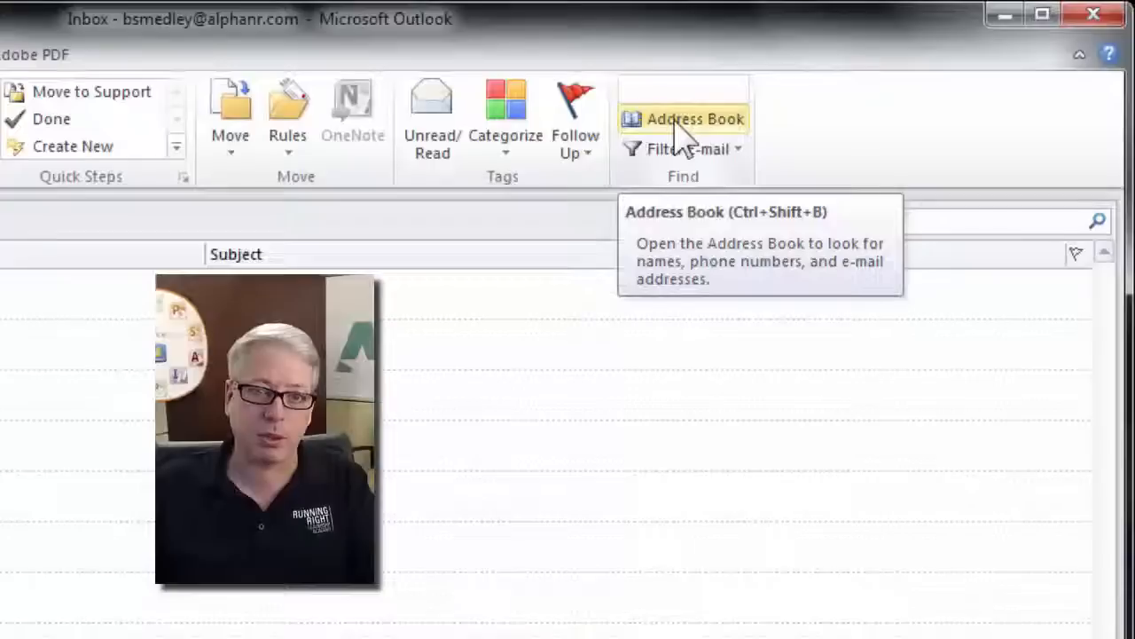
Search the Address Book's Global Address List for the common first name, review all matches to the end of the list and close it
{"action": "left_click", "coordinate": [679, 124]}
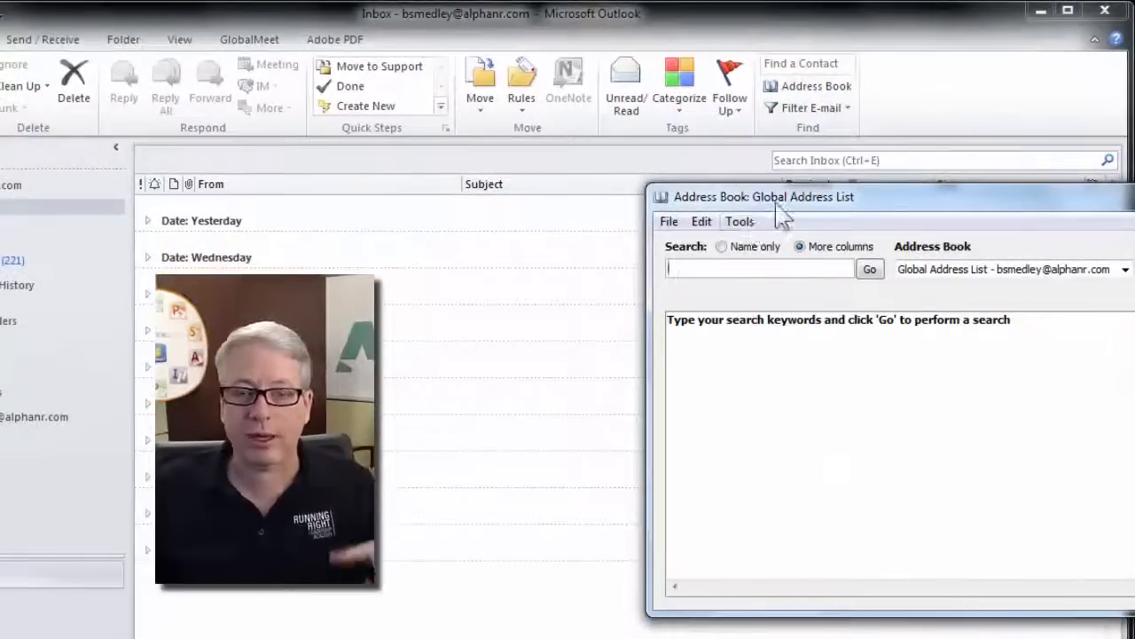
{"action": "left_click", "coordinate": [782, 270]}
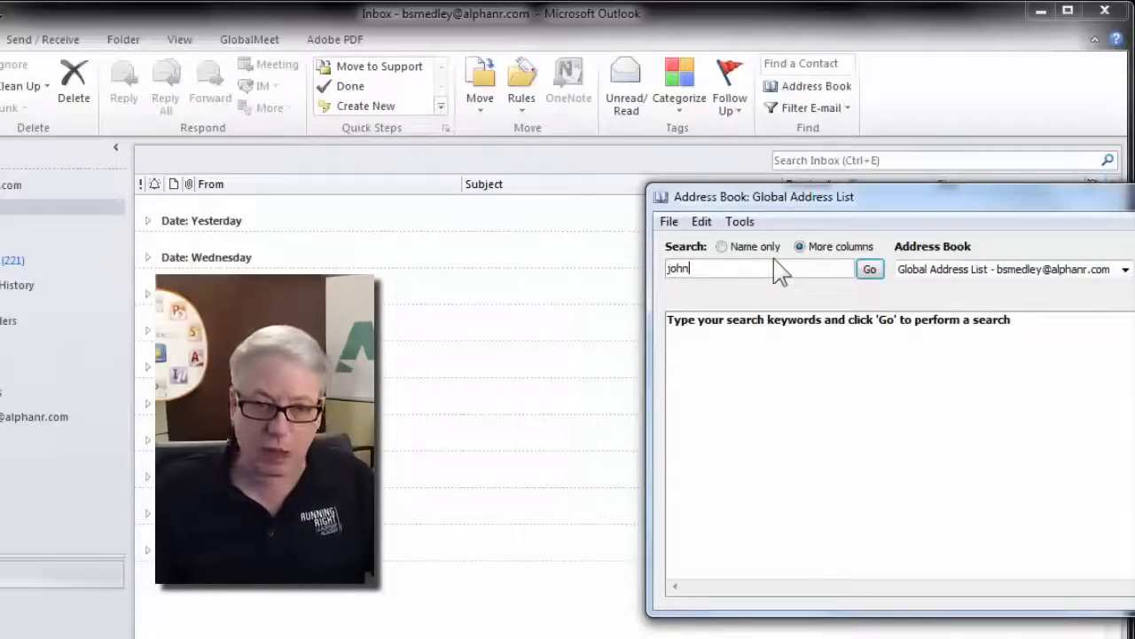
{"action": "left_click", "coordinate": [871, 270]}
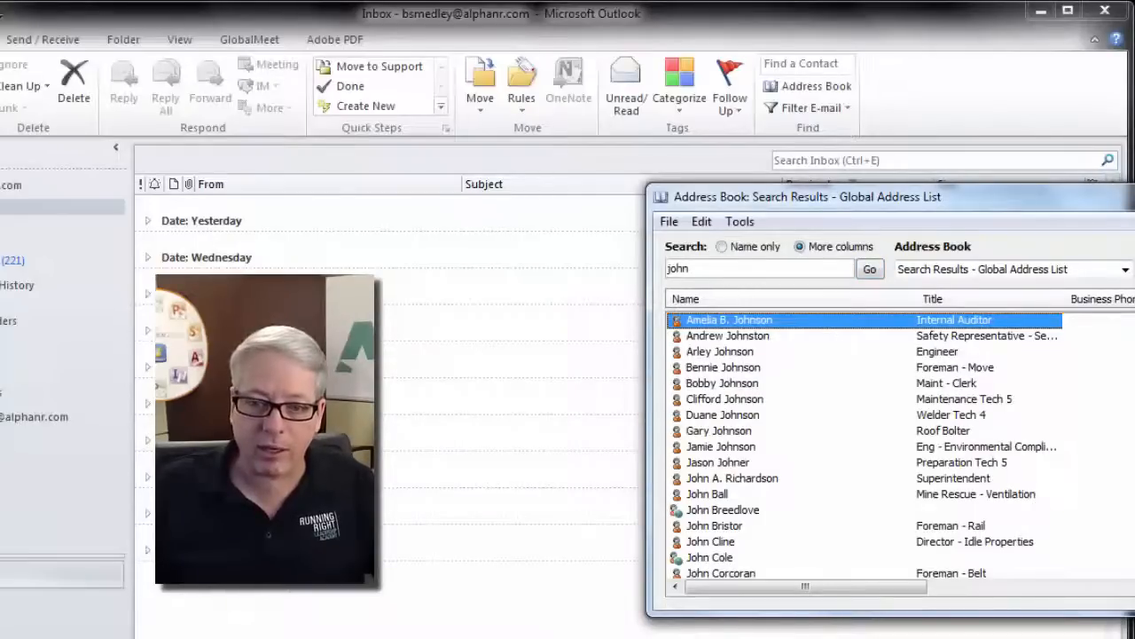
{"action": "scroll", "coordinate": [887, 443], "scroll_direction": "down", "scroll_amount": 6}
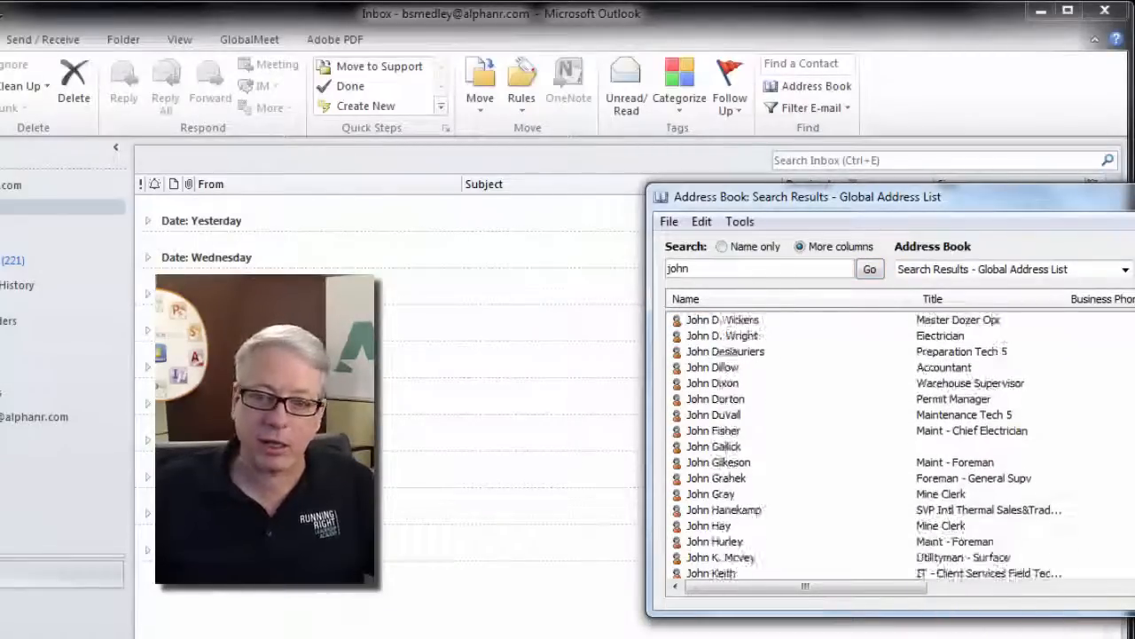
{"action": "scroll", "coordinate": [887, 443], "scroll_direction": "down", "scroll_amount": 16}
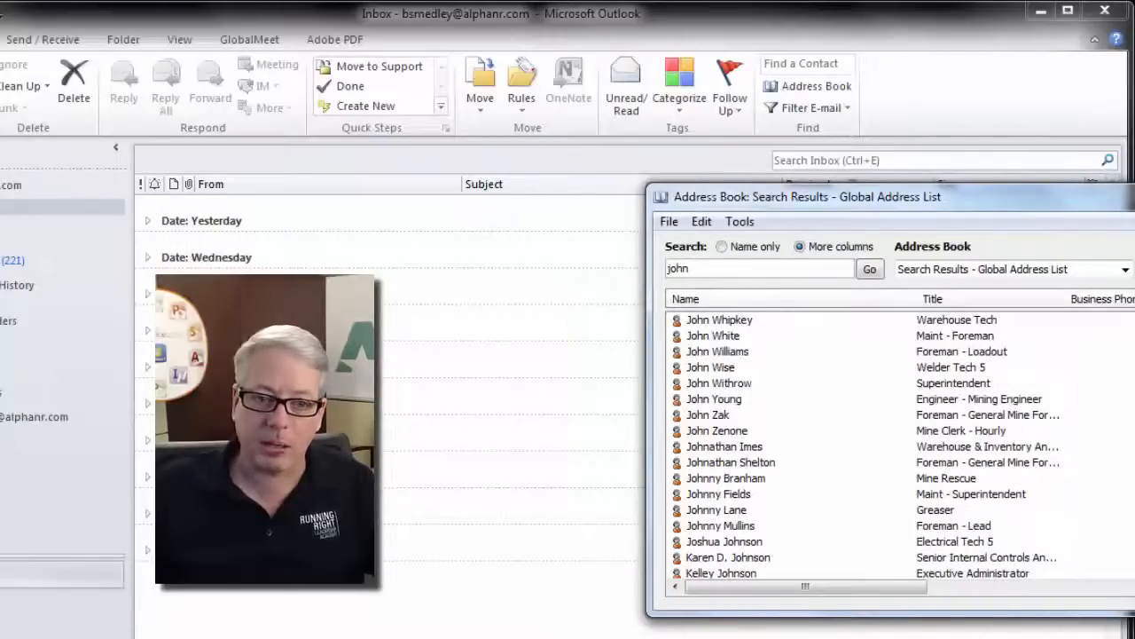
{"action": "scroll", "coordinate": [887, 444], "scroll_direction": "down", "scroll_amount": 3}
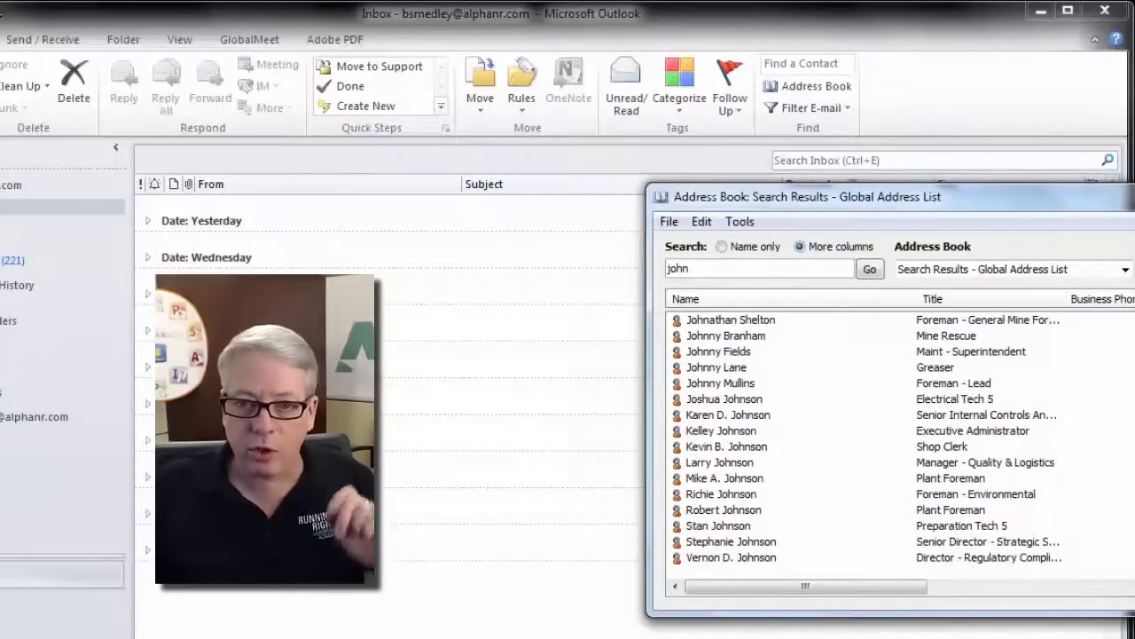
{"action": "left_click", "coordinate": [1134, 189]}
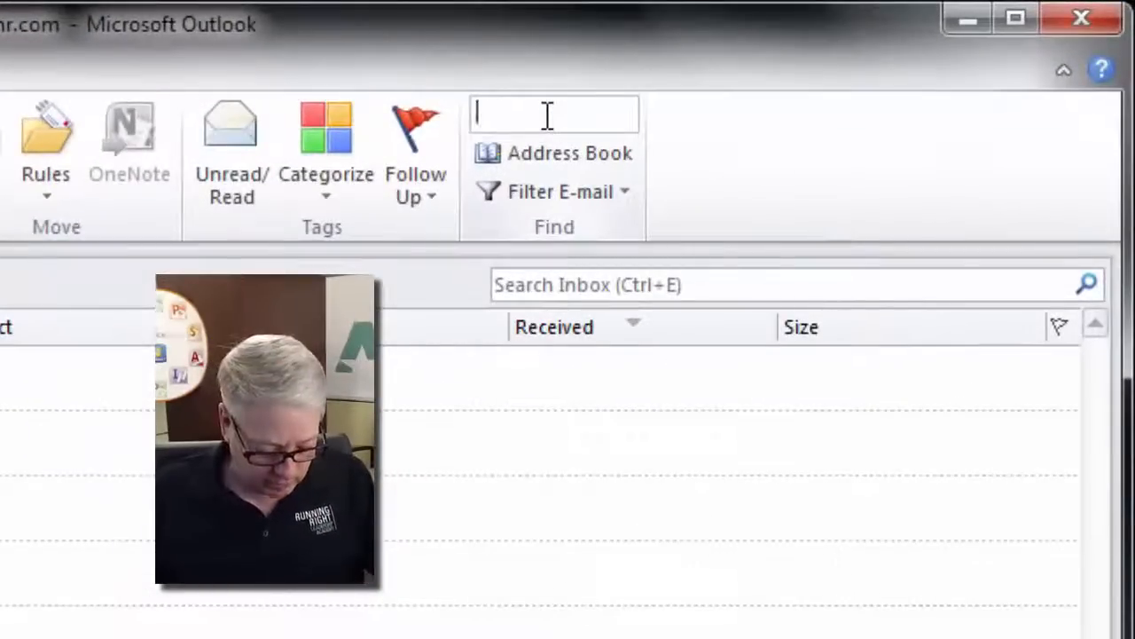
Find the CEO with the quick contact search using the start of the surname, and clear the search
{"action": "type", "text": "d"}
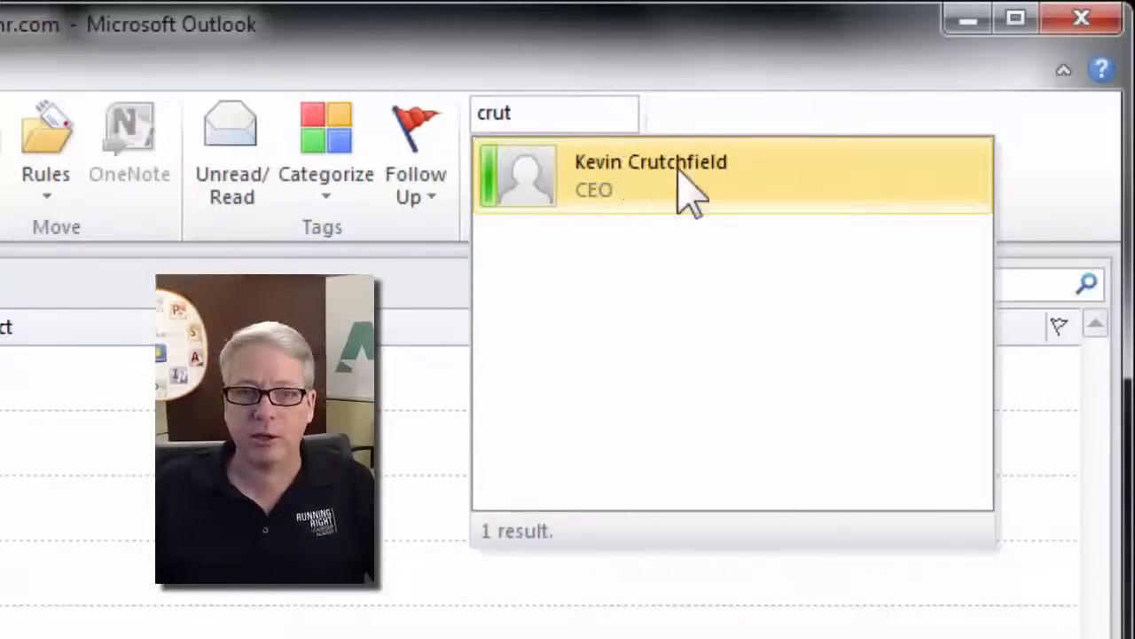
{"action": "left_click", "coordinate": [727, 213]}
{"action": "left_click_drag", "start_coordinate": [785, 79], "coordinate": [679, 77]}
{"action": "key", "text": "Escape"}
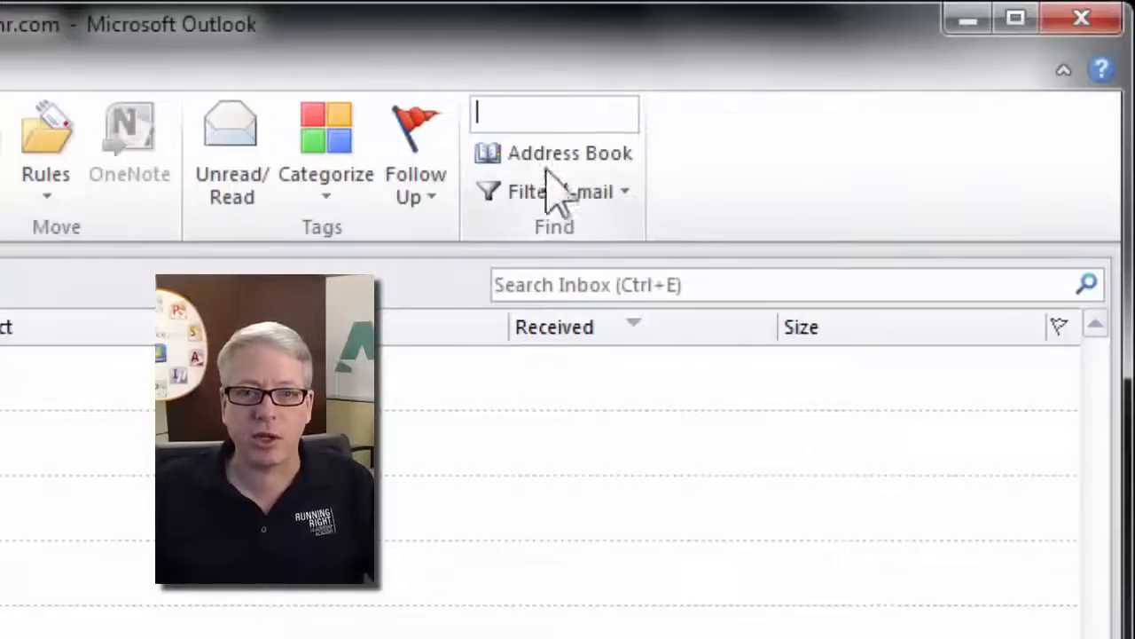
Open the Address Book and search the Global Address List for the CEO by the start of the surname
{"action": "left_click", "coordinate": [644, 129]}
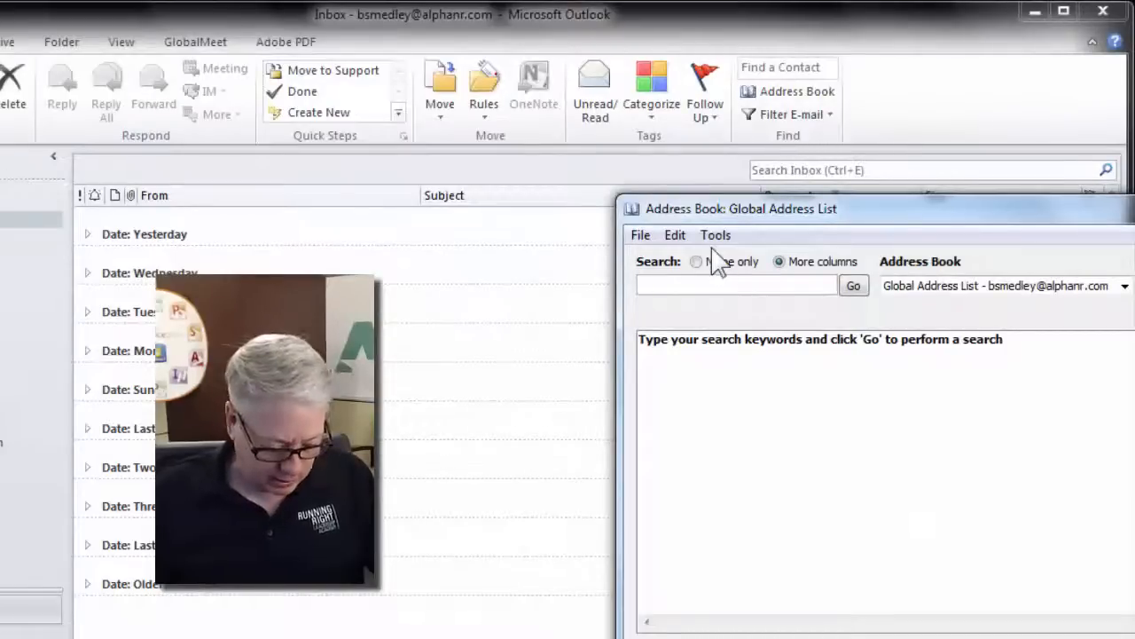
{"action": "type", "text": "crut"}
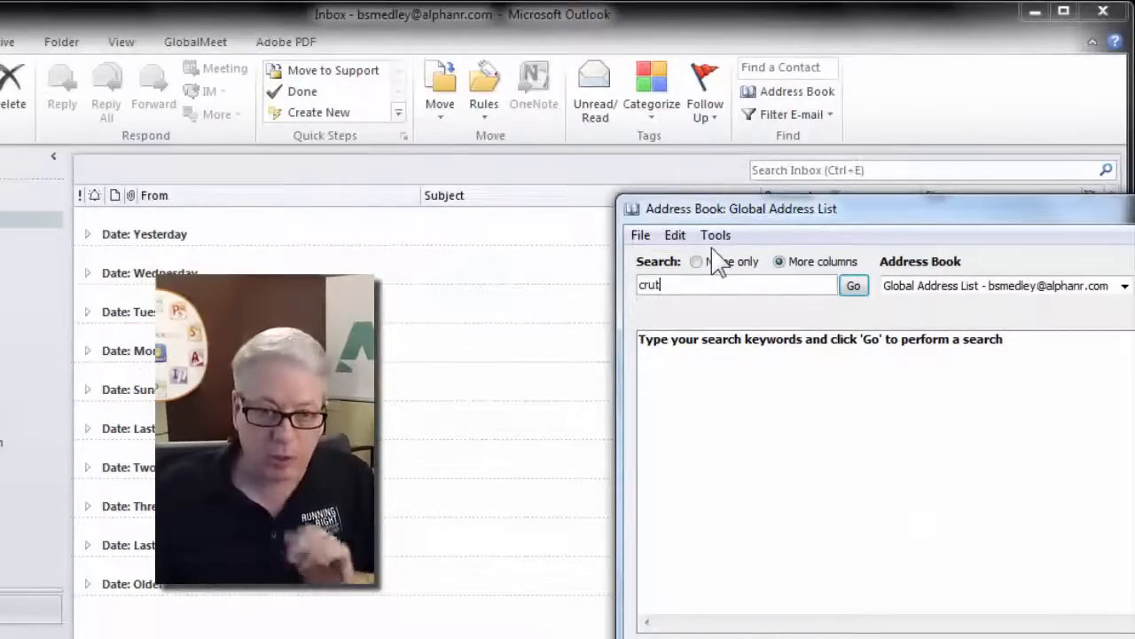
{"action": "left_click", "coordinate": [854, 284]}
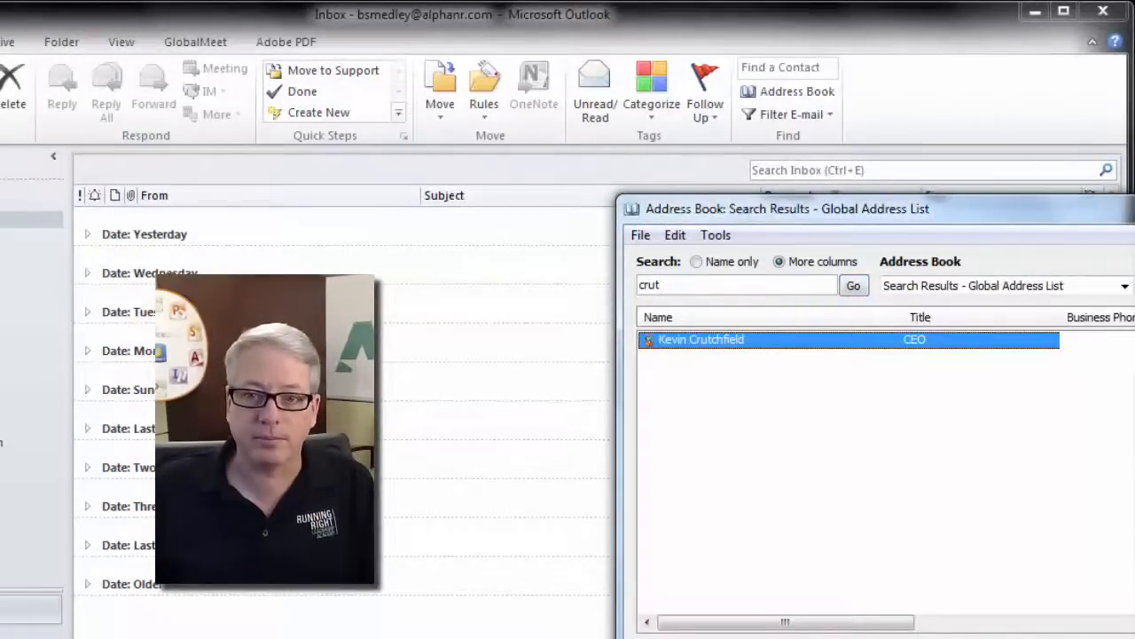